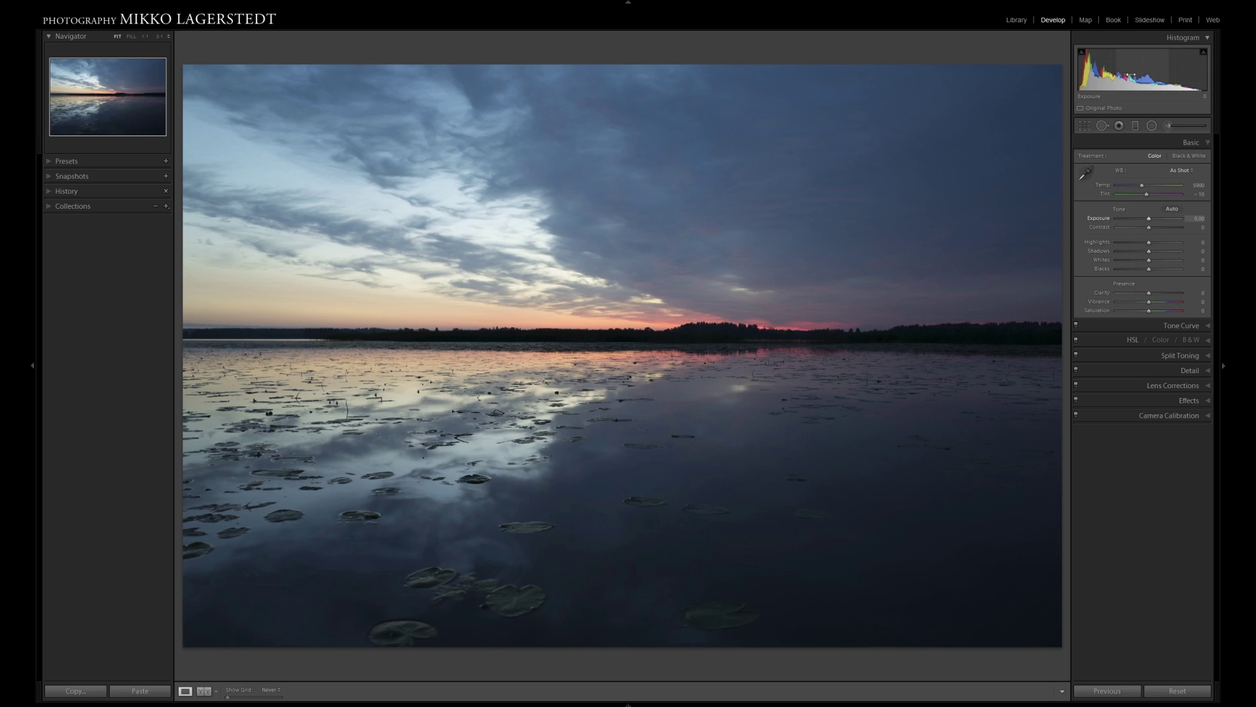
Step: Raise overall Exposure, then lower Highlights and Whites to recover the bright sky
drag(1141, 69, 1179, 71)
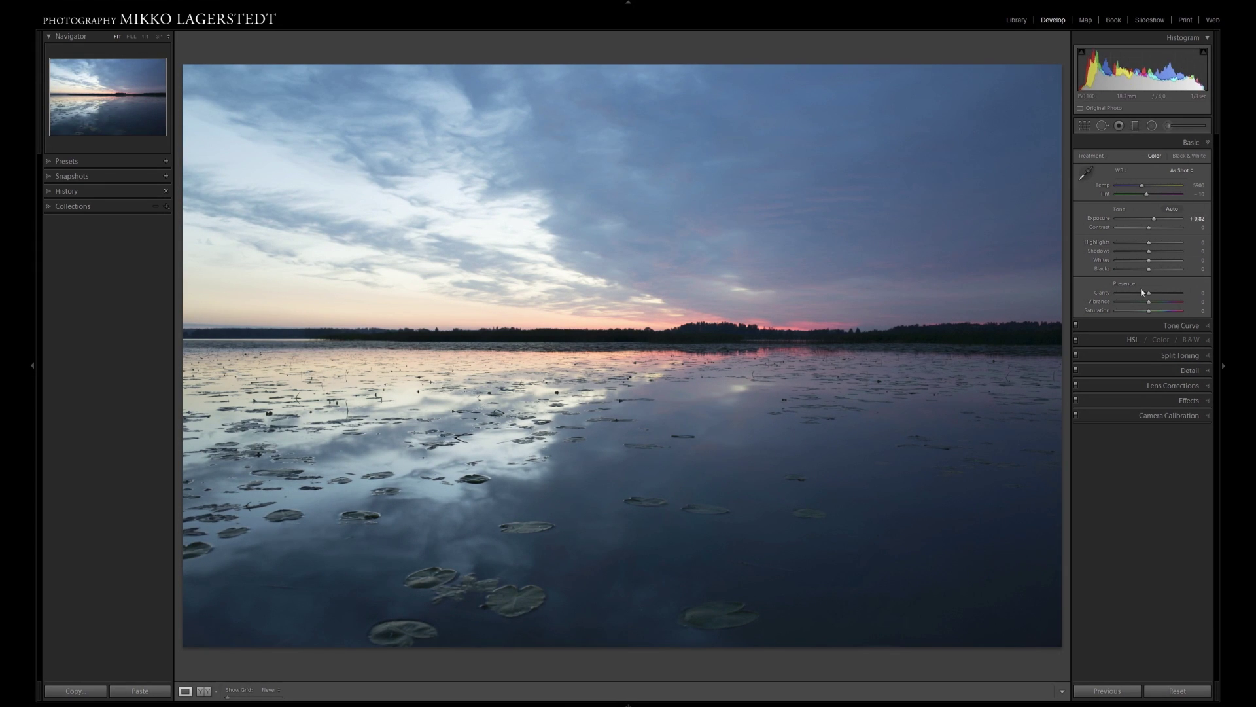
mouse_move(1133, 244)
mouse_down()
mouse_move(1155, 268)
mouse_move(1158, 251)
mouse_up()
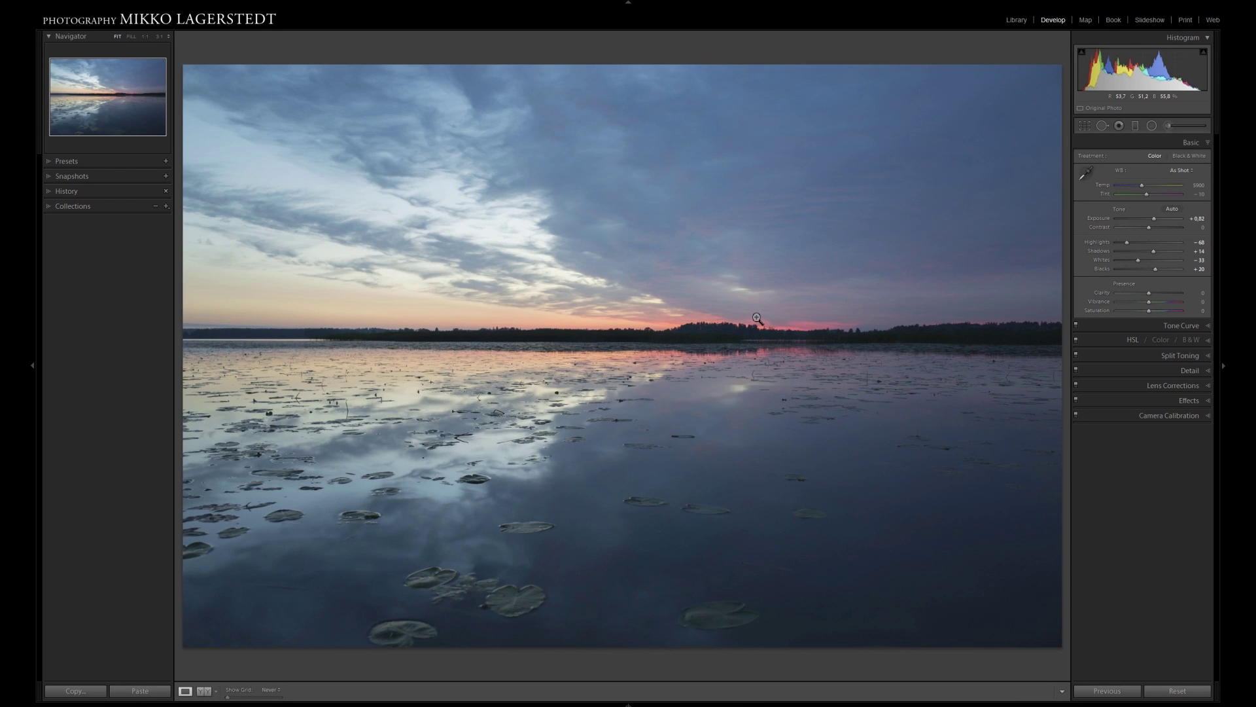
Step: Draw a graduated filter across the horizon with raised exposure and contrast, then zero its effects
key(m)
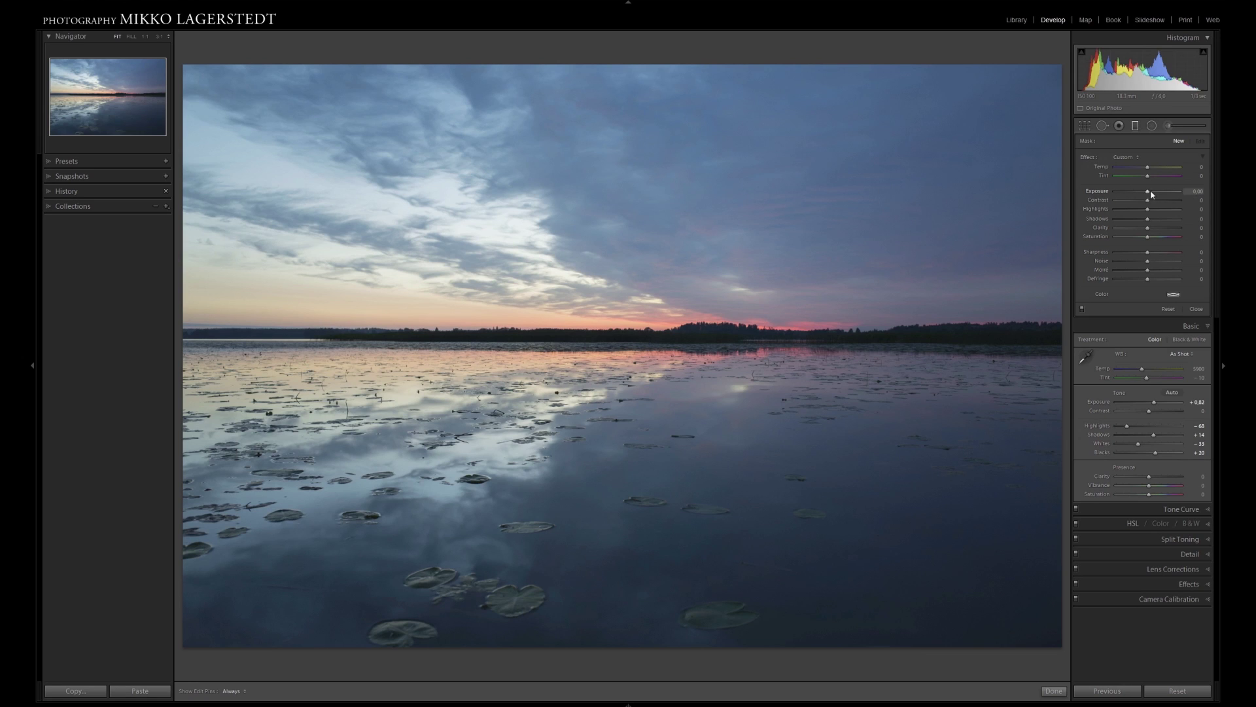
drag(1158, 190, 1155, 197)
mouse_move(1148, 199)
mouse_down()
mouse_move(1152, 225)
mouse_move(1135, 232)
mouse_up()
drag(895, 342, 441, 334)
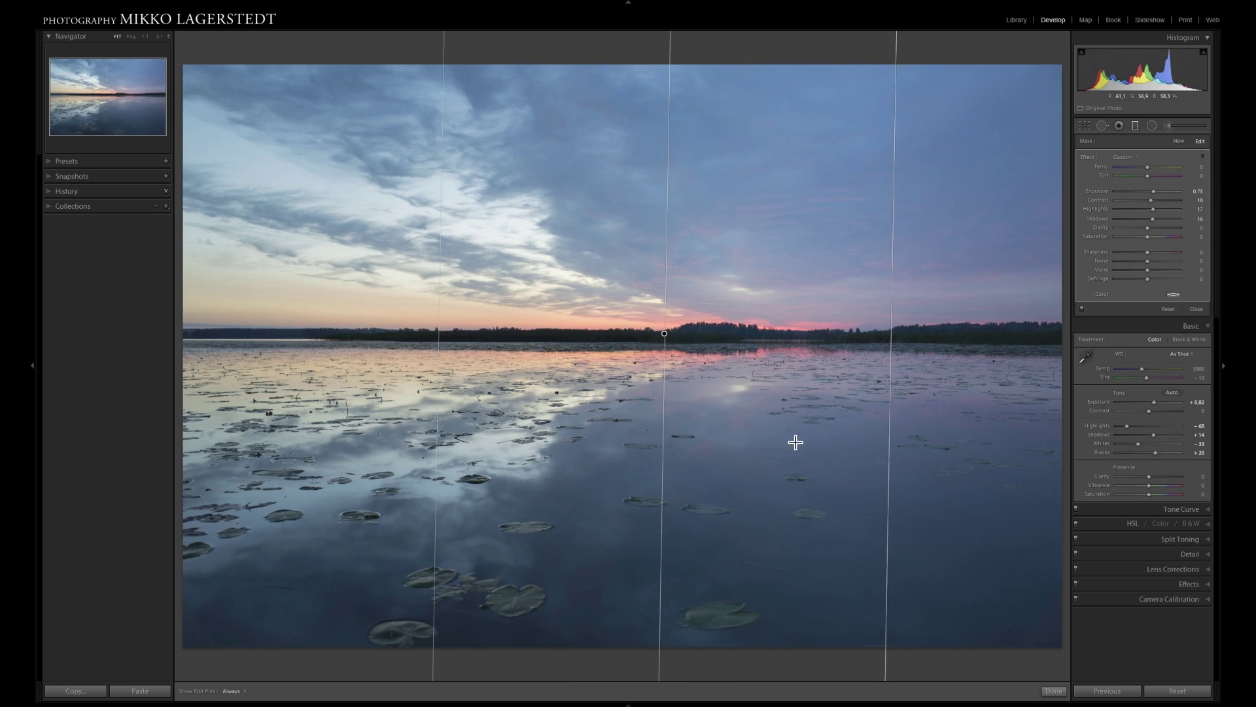
double_click(1086, 160)
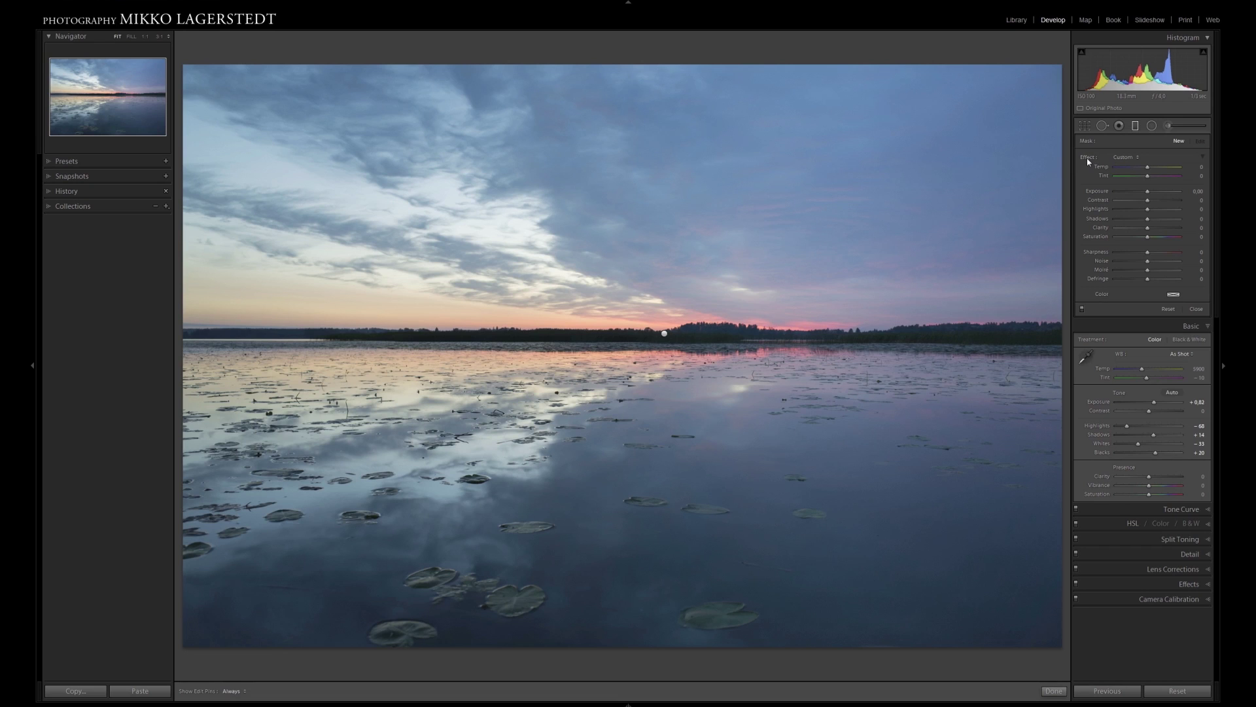
Step: Add a modest-exposure graduated filter over the lake, levelled and shifted toward the sky
drag(1147, 191, 1151, 191)
mouse_move(722, 592)
mouse_down()
mouse_move(687, 268)
mouse_move(705, 203)
mouse_up()
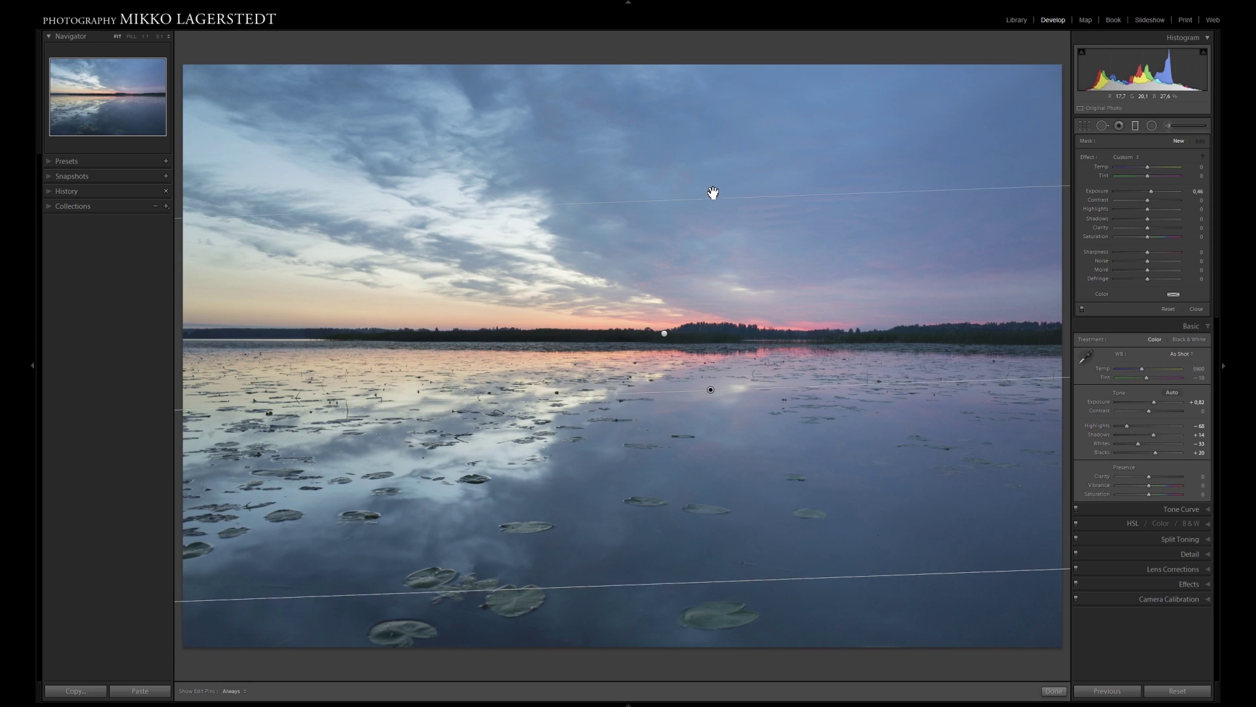
drag(705, 203, 713, 167)
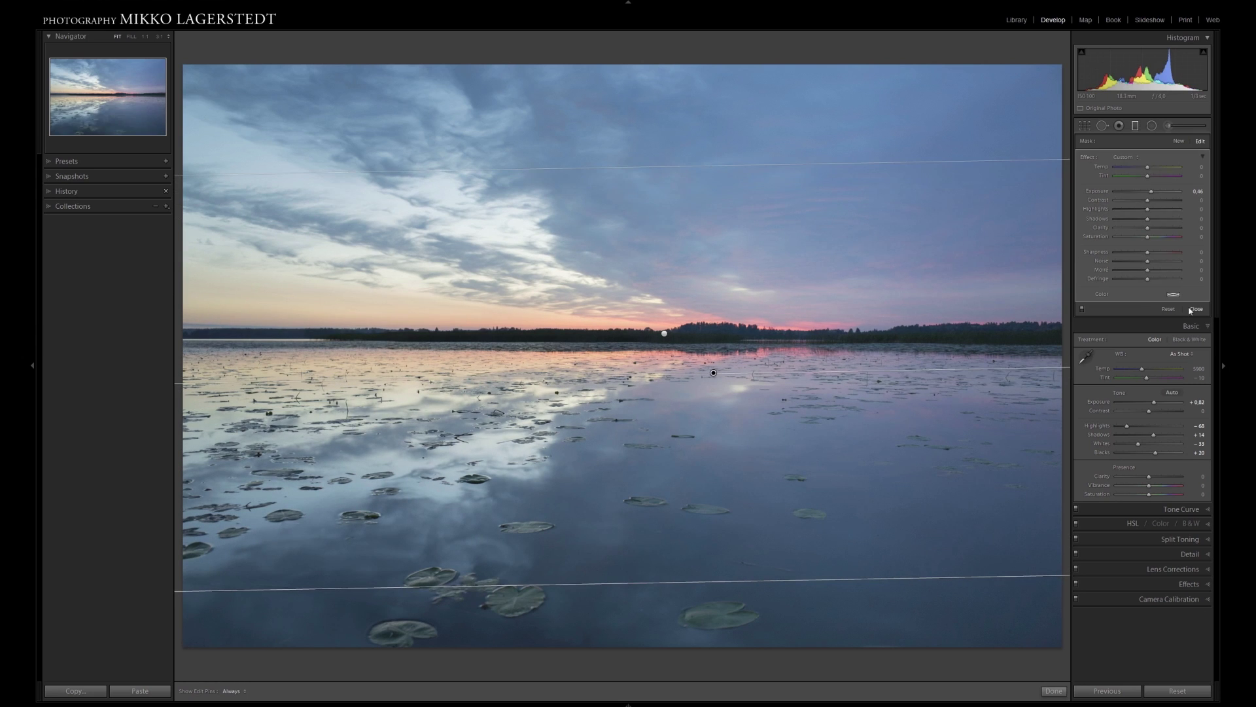
Step: Add a second graduated filter from the sky top, move it lower, and finish filtering
click(1181, 142)
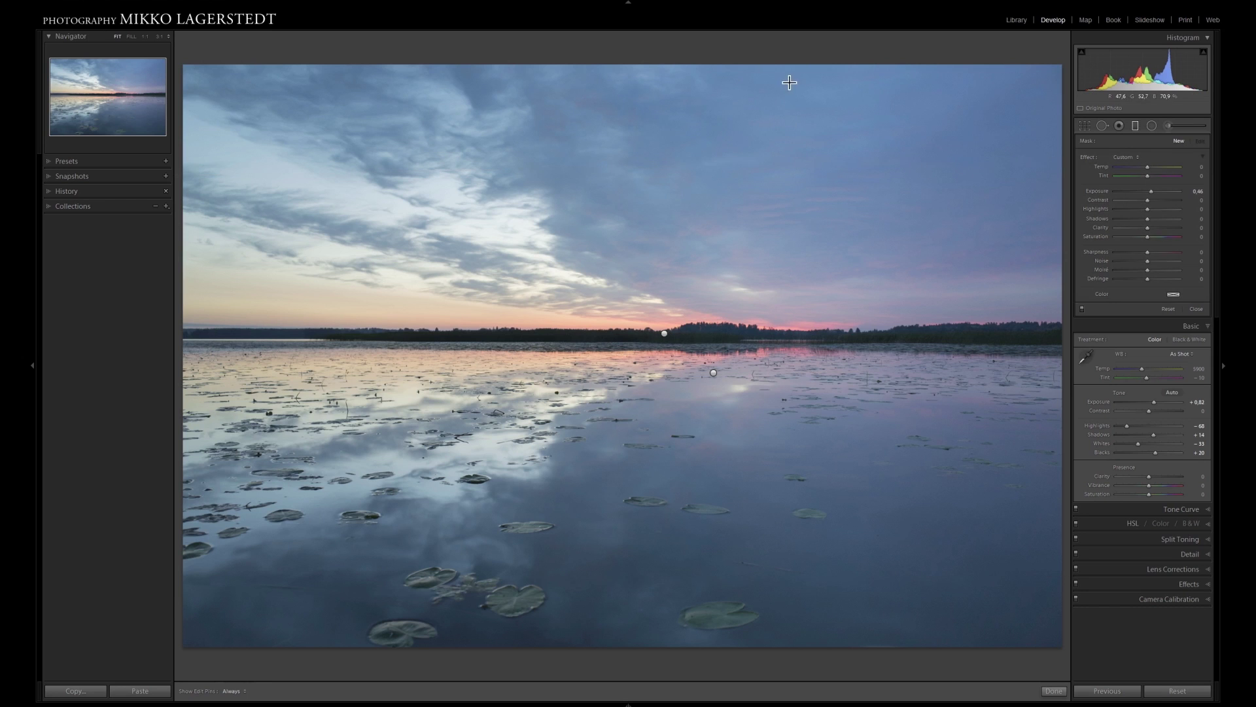
drag(820, 49, 745, 428)
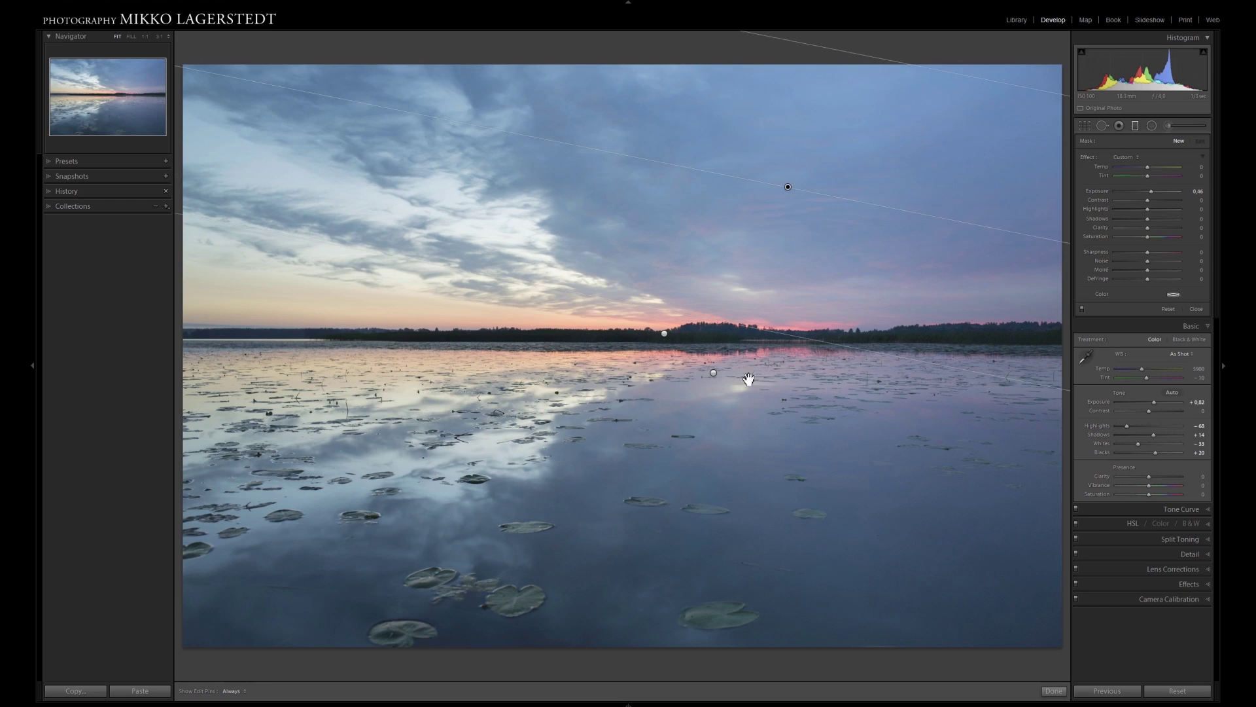
drag(746, 430, 736, 498)
click(1196, 309)
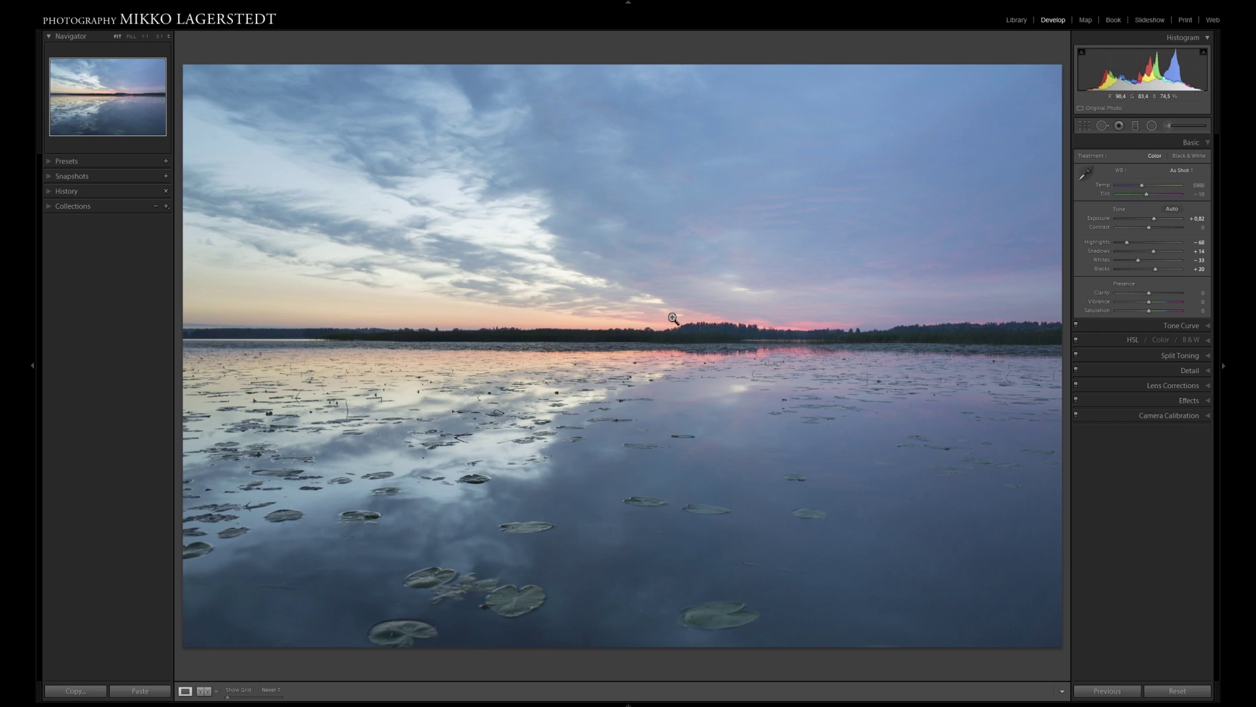
Step: Set up a radial filter with warmer temperature, less pink tint, more saturation, lower clarity
key(shift)
key(shift+m)
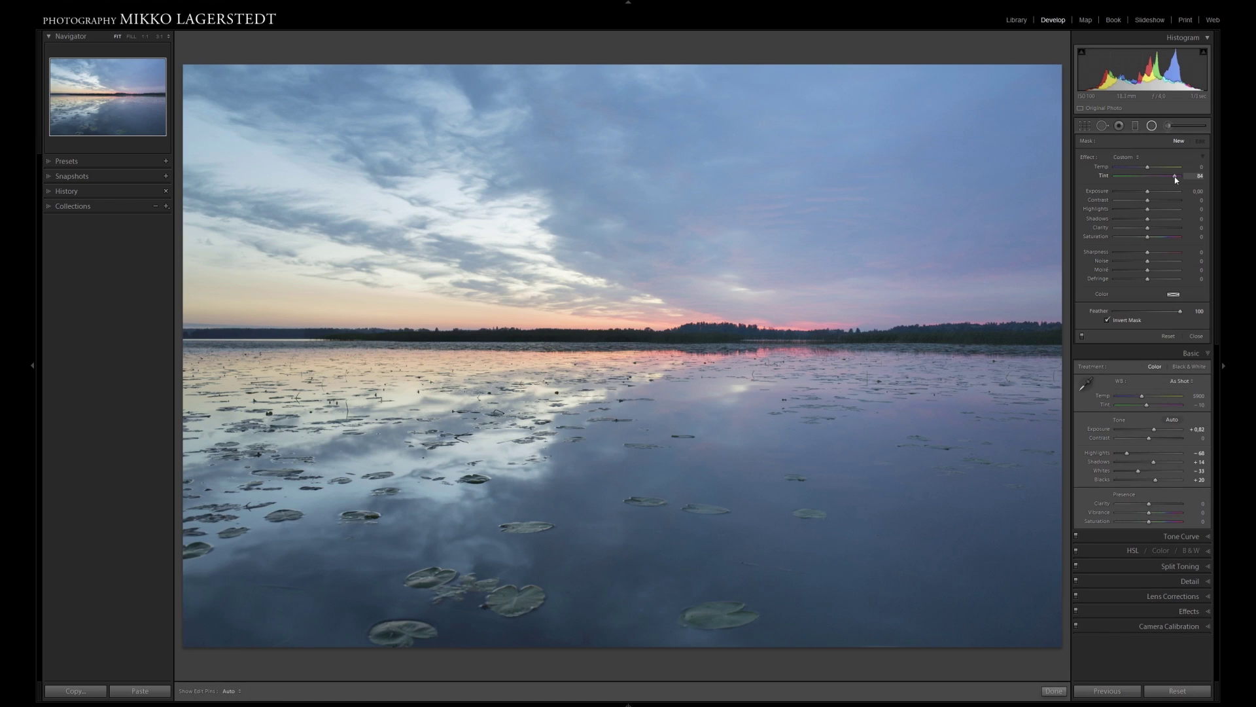
drag(1148, 167, 1155, 168)
drag(1174, 176, 1171, 177)
drag(1147, 237, 1159, 203)
drag(1158, 230, 1156, 229)
Step: Draw an enlarged radial ellipse over the sunset, shift it left, and raise its clarity
drag(820, 336, 1216, 570)
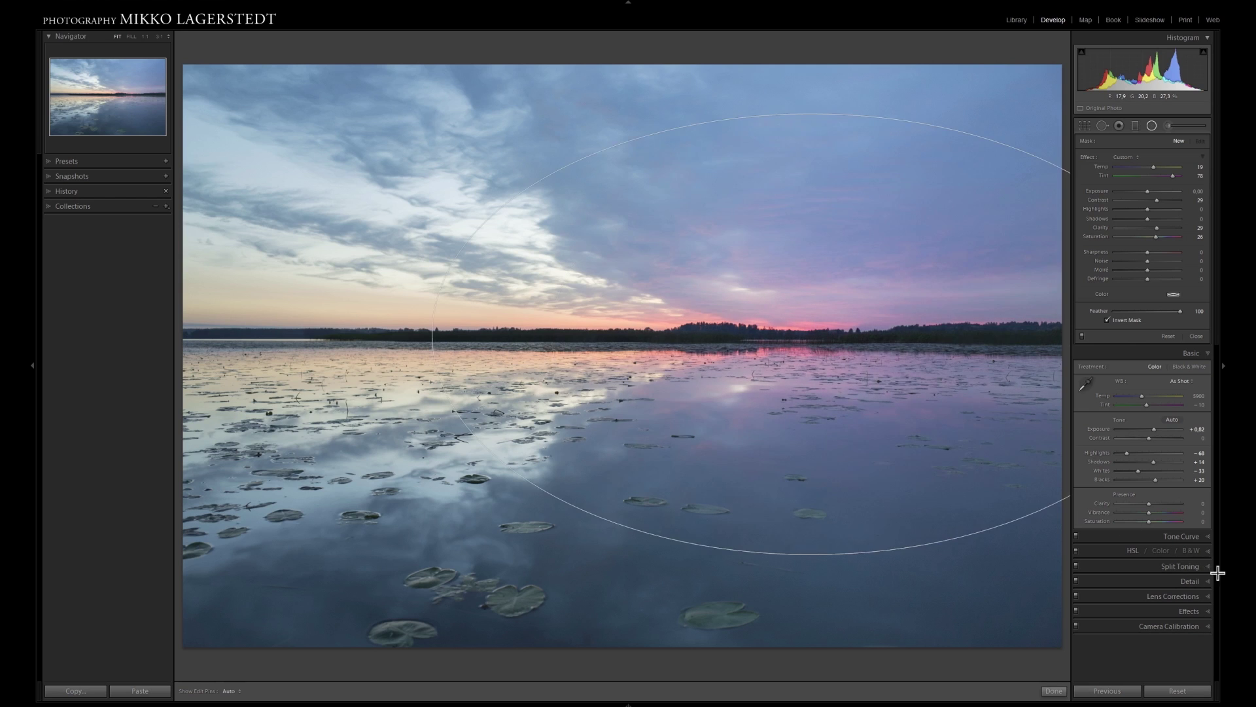
drag(1215, 570, 1225, 631)
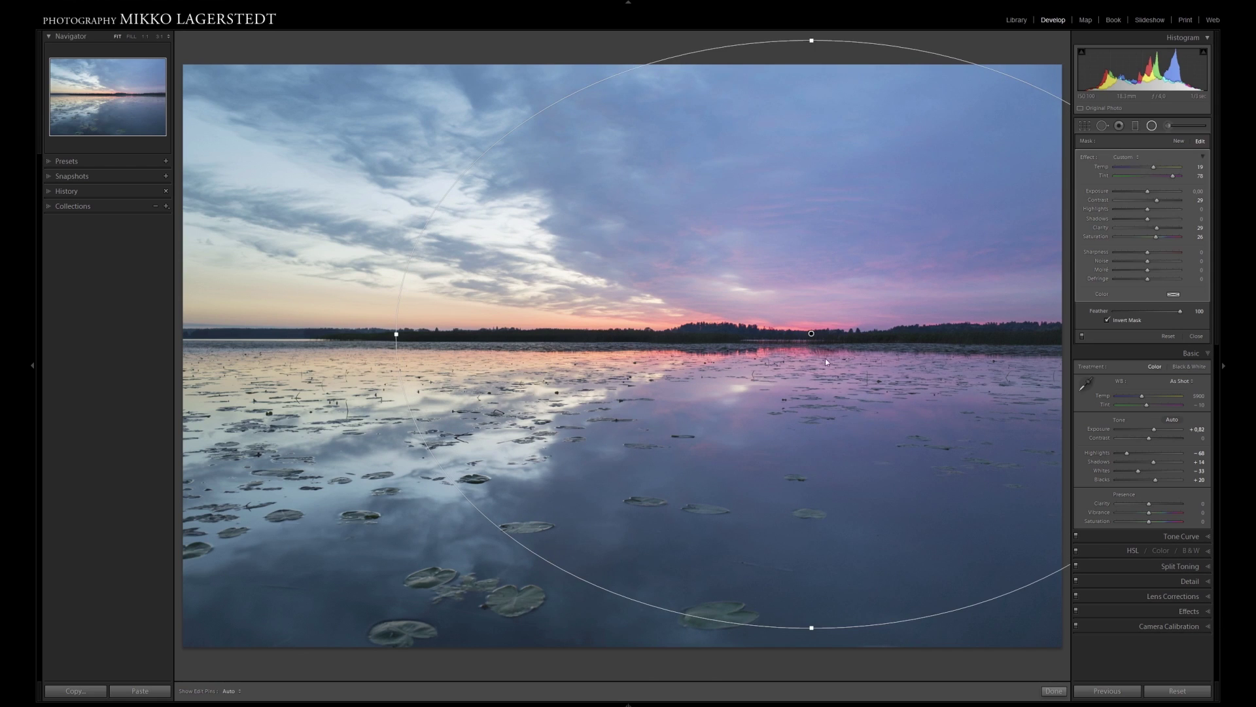
drag(794, 339, 767, 338)
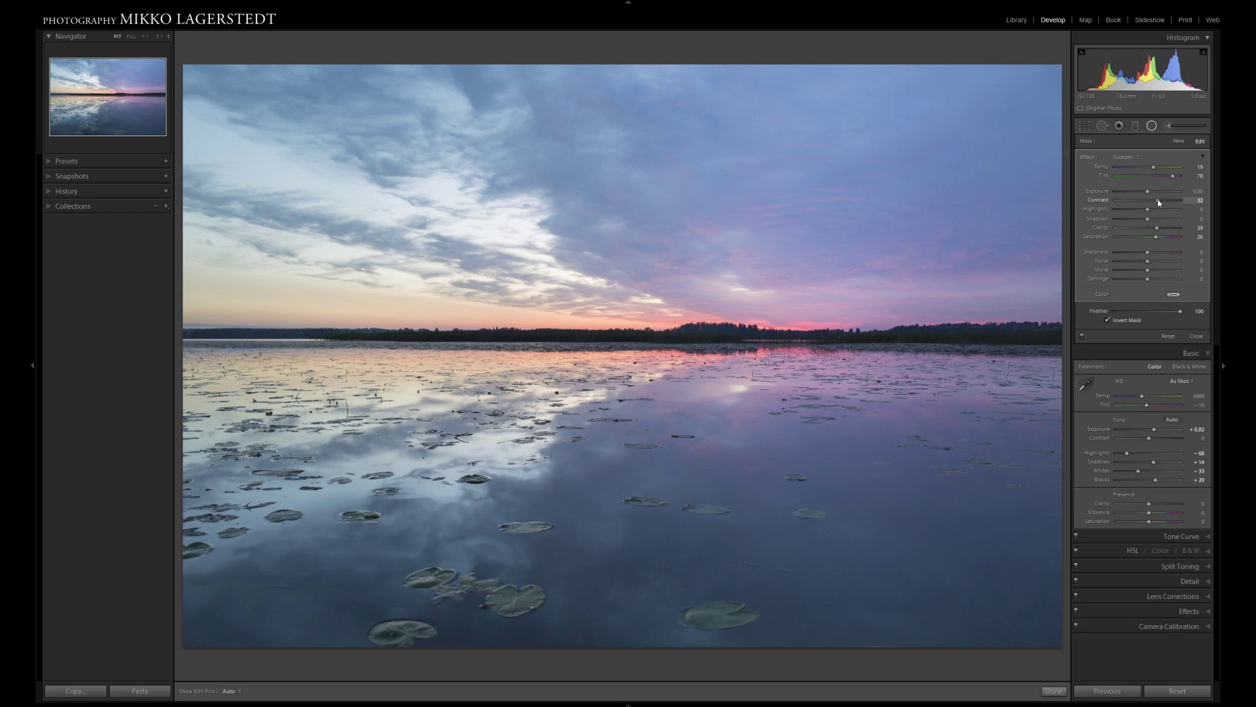
drag(1157, 228, 1160, 228)
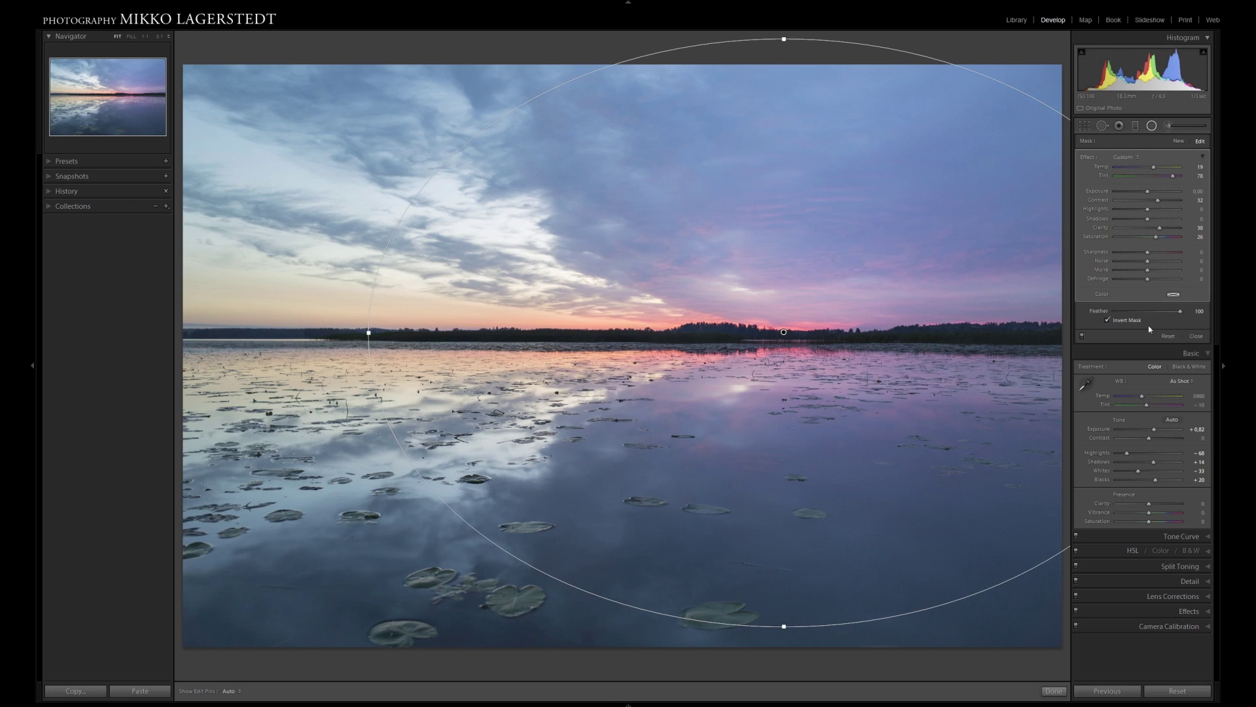
click(1196, 336)
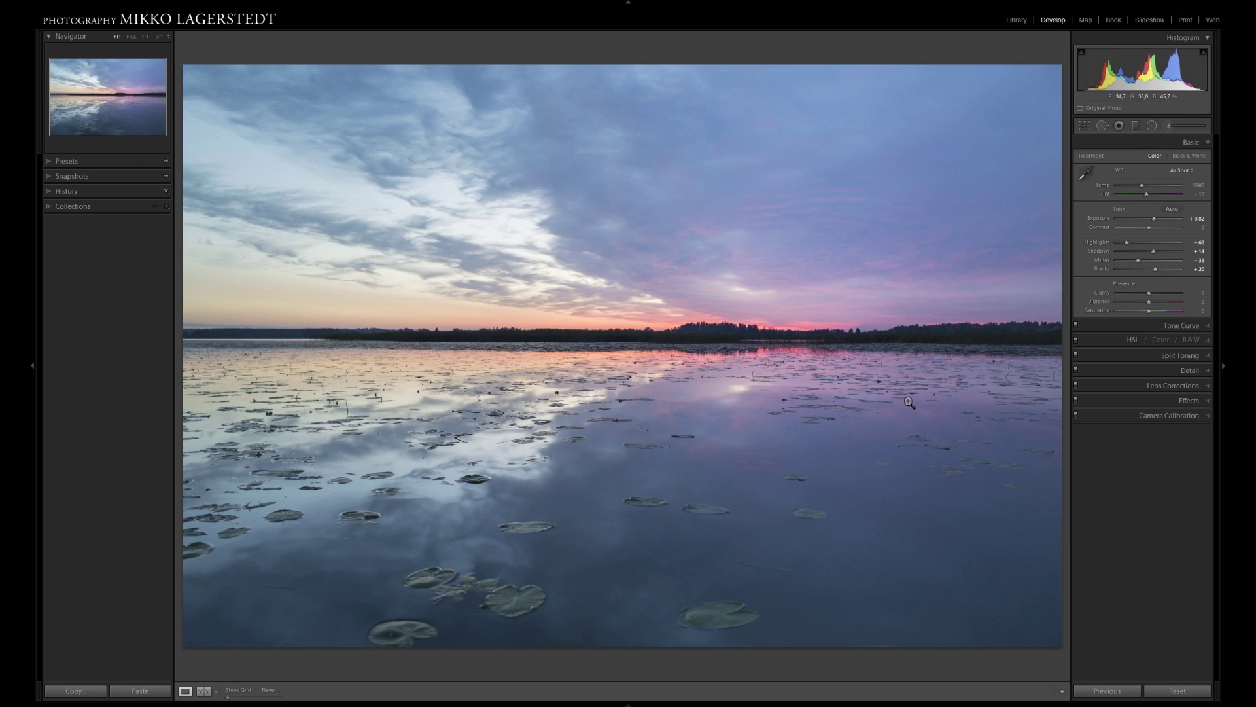
Step: Start a new radial filter with reset effects, lowered exposure and adjusted shadows
click(1151, 127)
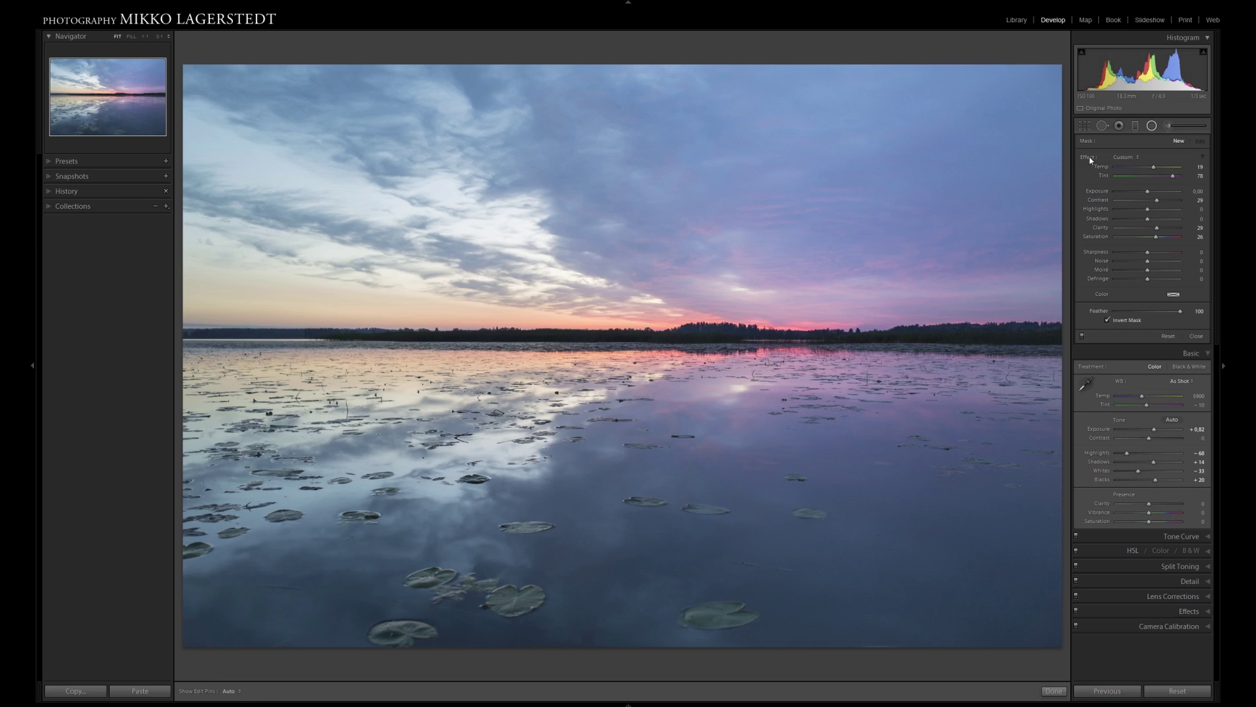
double_click(1089, 157)
drag(1147, 194, 1139, 192)
drag(1163, 223, 1156, 202)
Step: Draw a large centred ellipse, nudge it down-left, make it taller, and finish
drag(716, 331, 1191, 541)
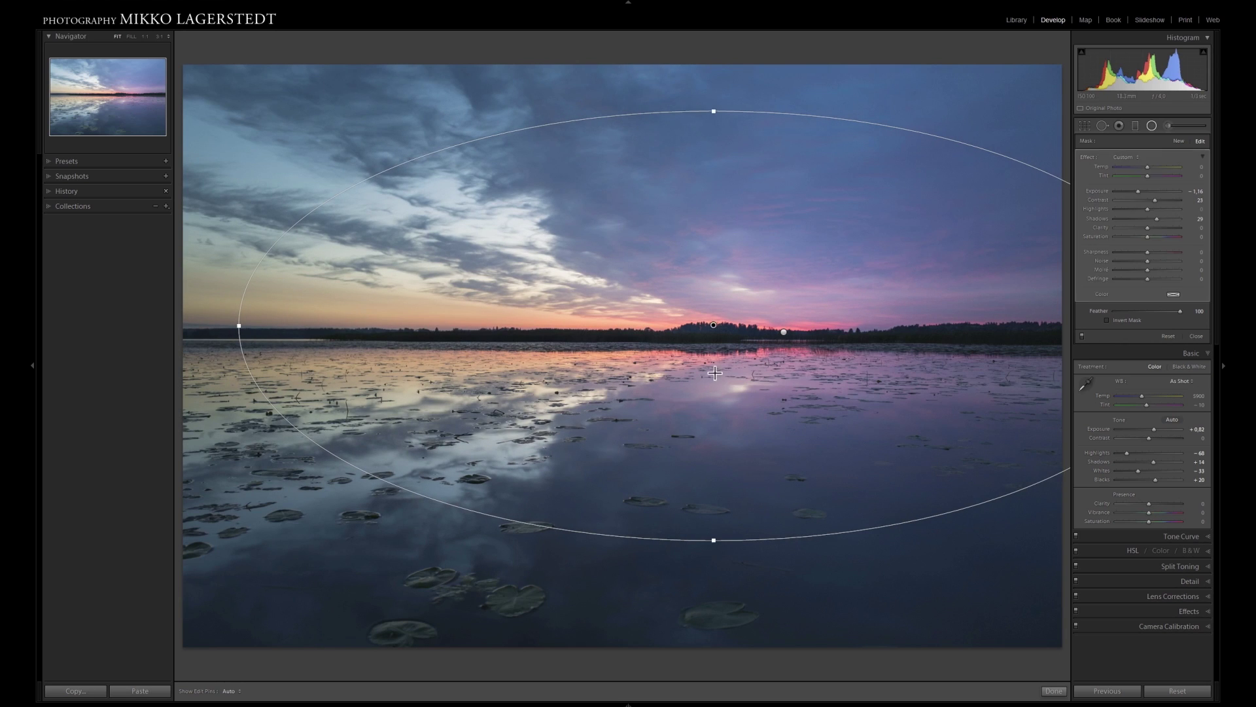
drag(719, 331, 690, 343)
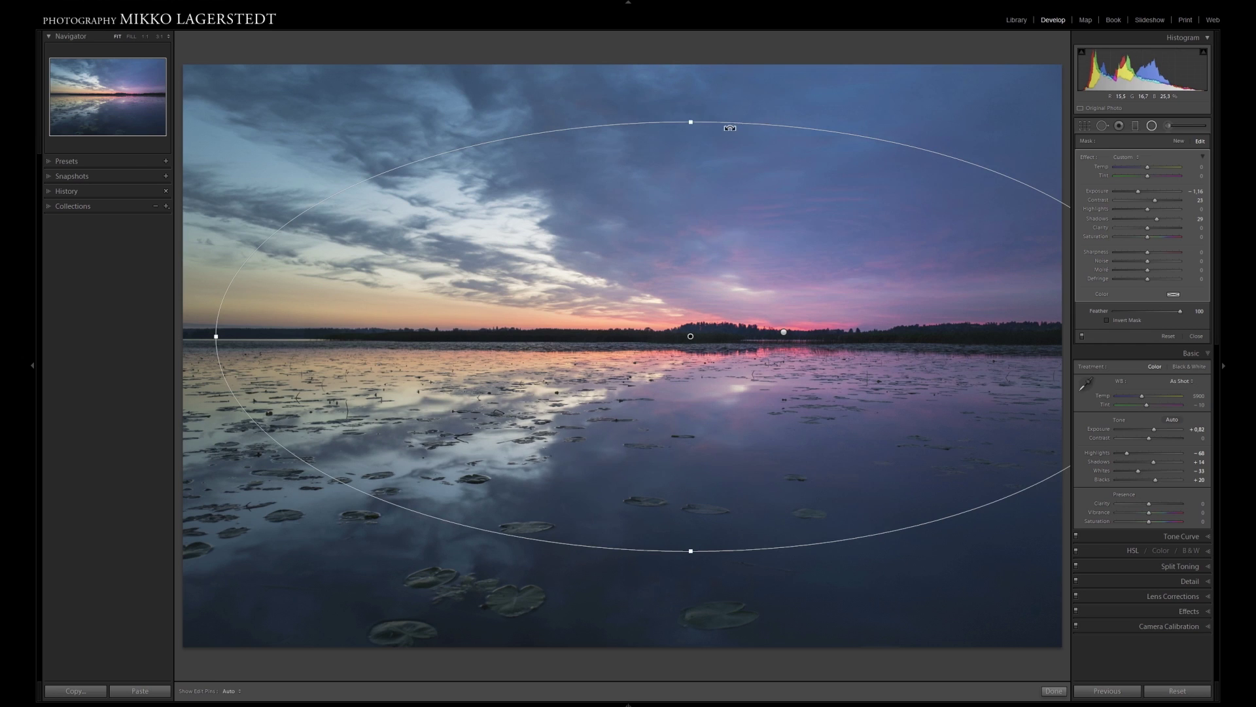
drag(693, 89, 693, 87)
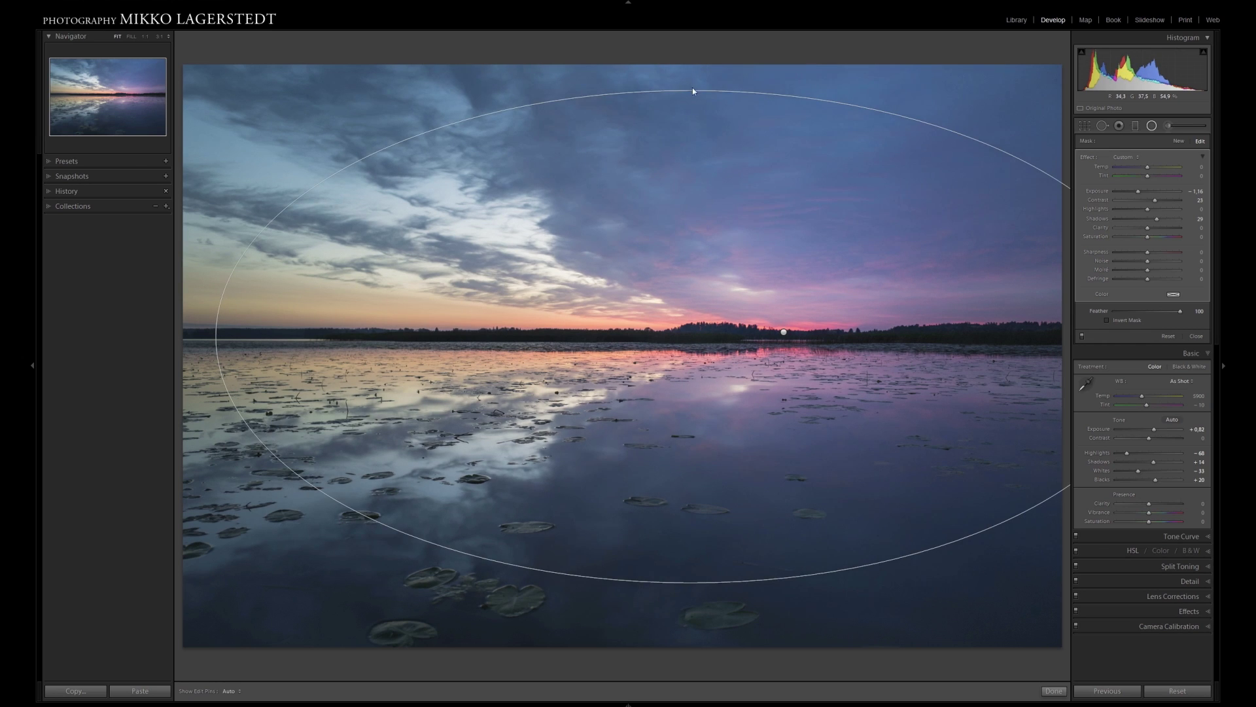
click(1197, 336)
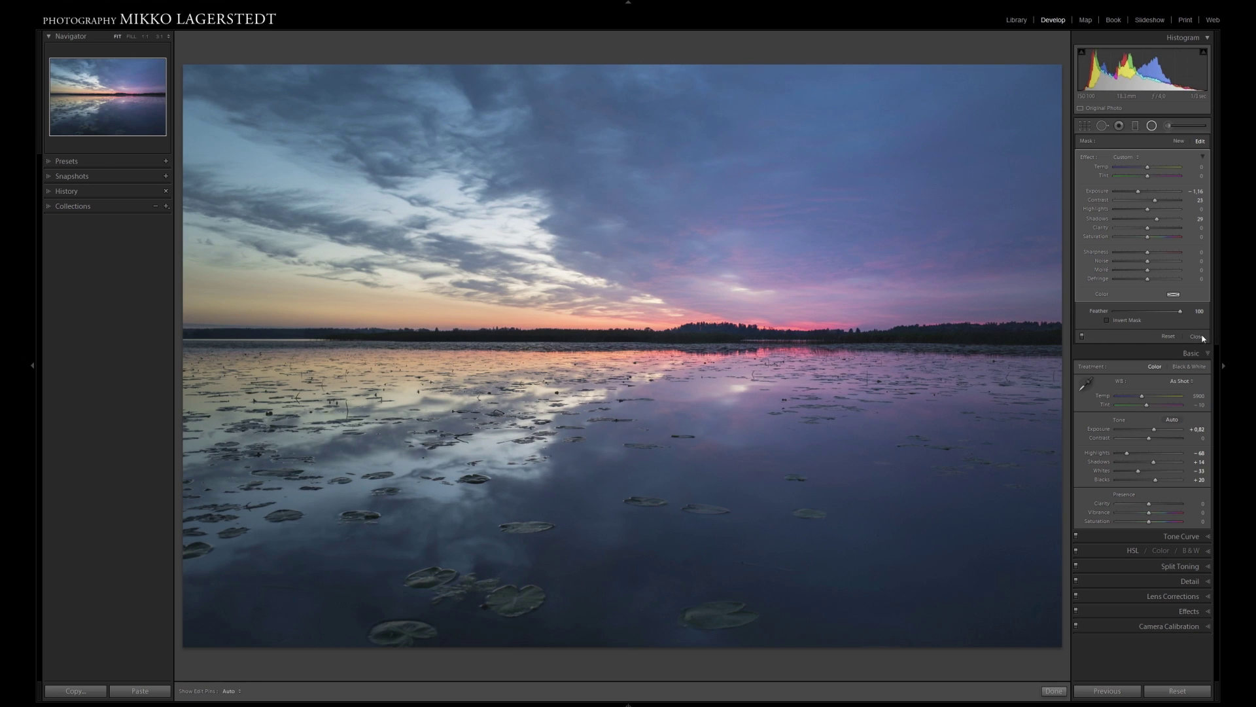
click(1199, 337)
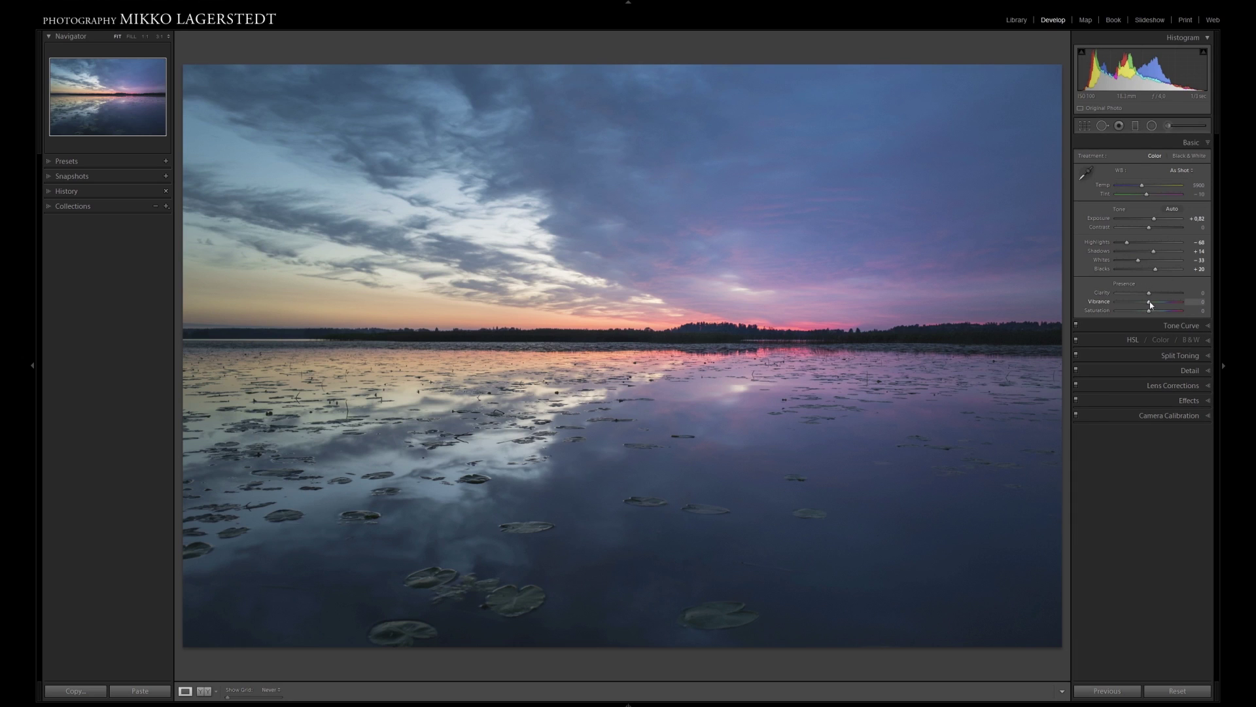
Step: Raise Vibrance to about +12 and Contrast to about +20
drag(1150, 304, 1155, 305)
drag(1149, 227, 1156, 229)
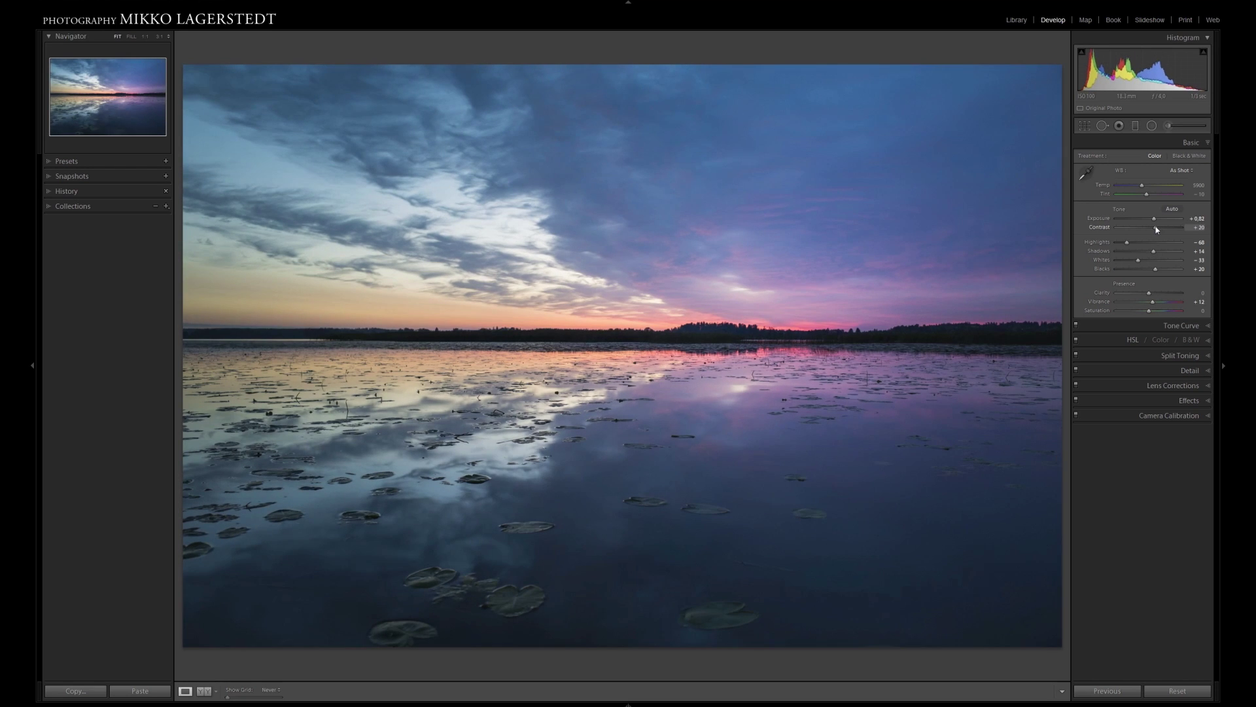